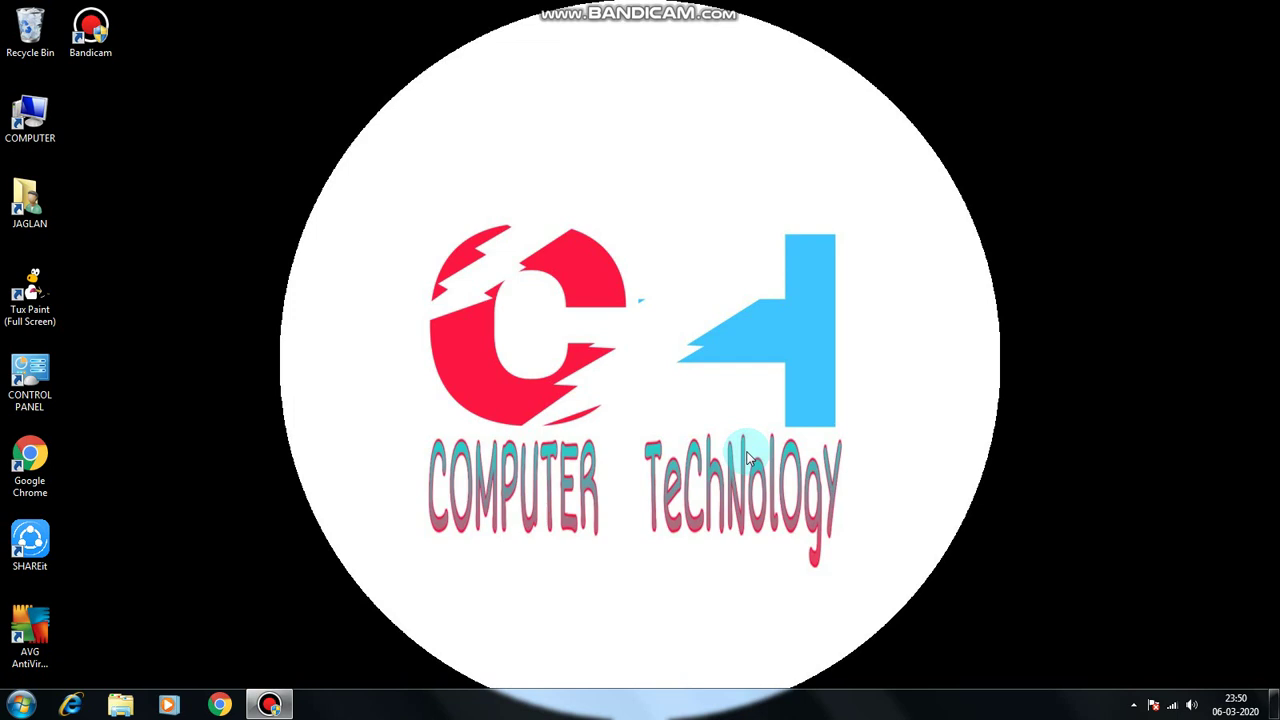
Open the Start menu from the taskbar.
click(20, 705)
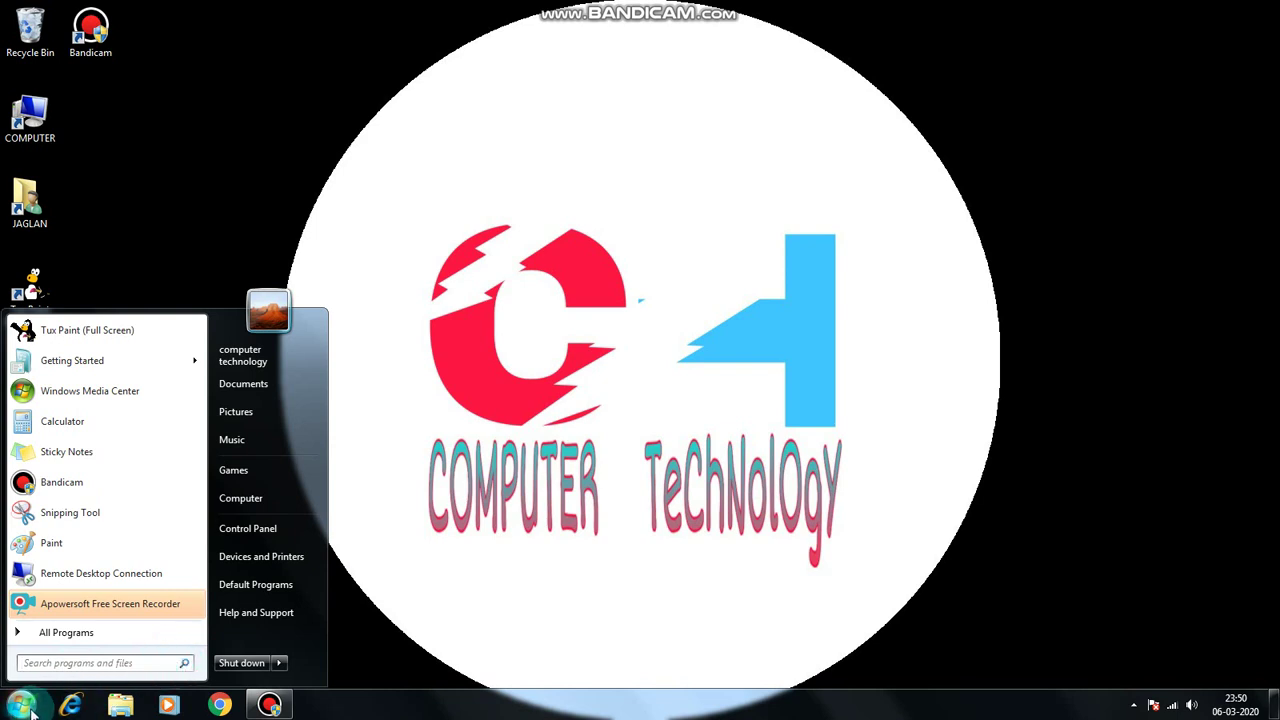
Open the current administrator's User Accounts page via the Start menu user picture.
click(280, 319)
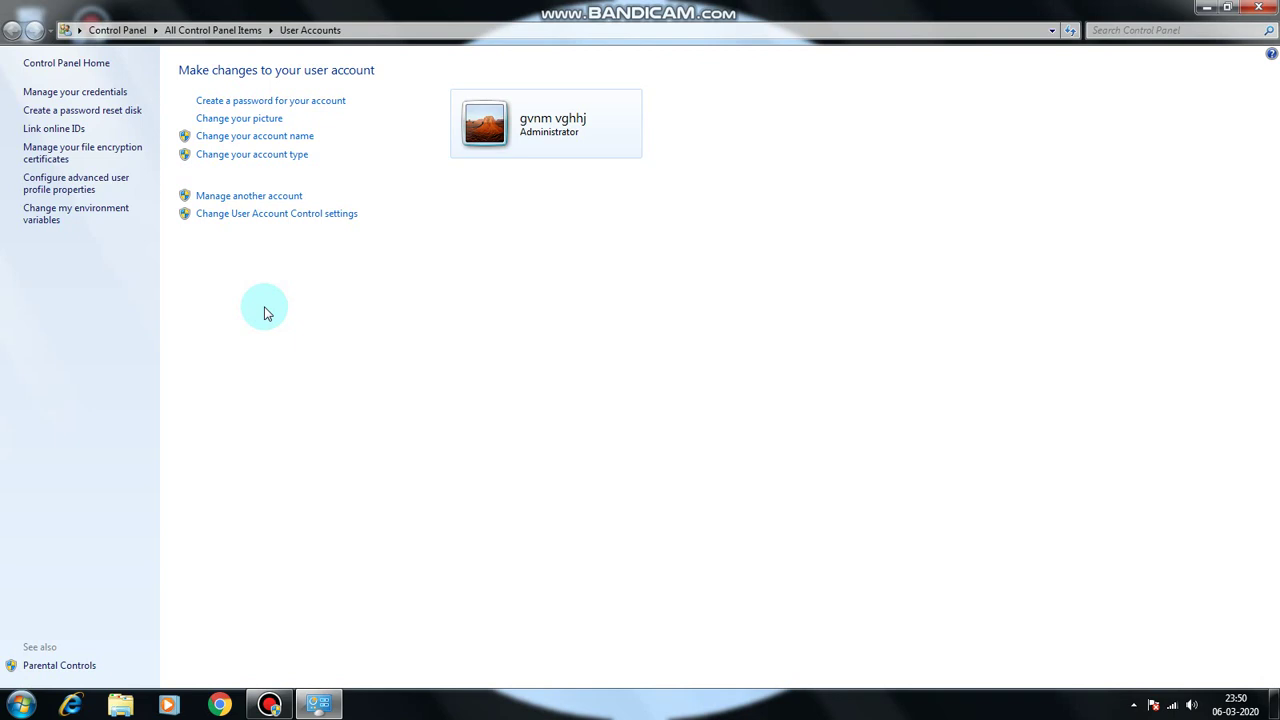
click(272, 110)
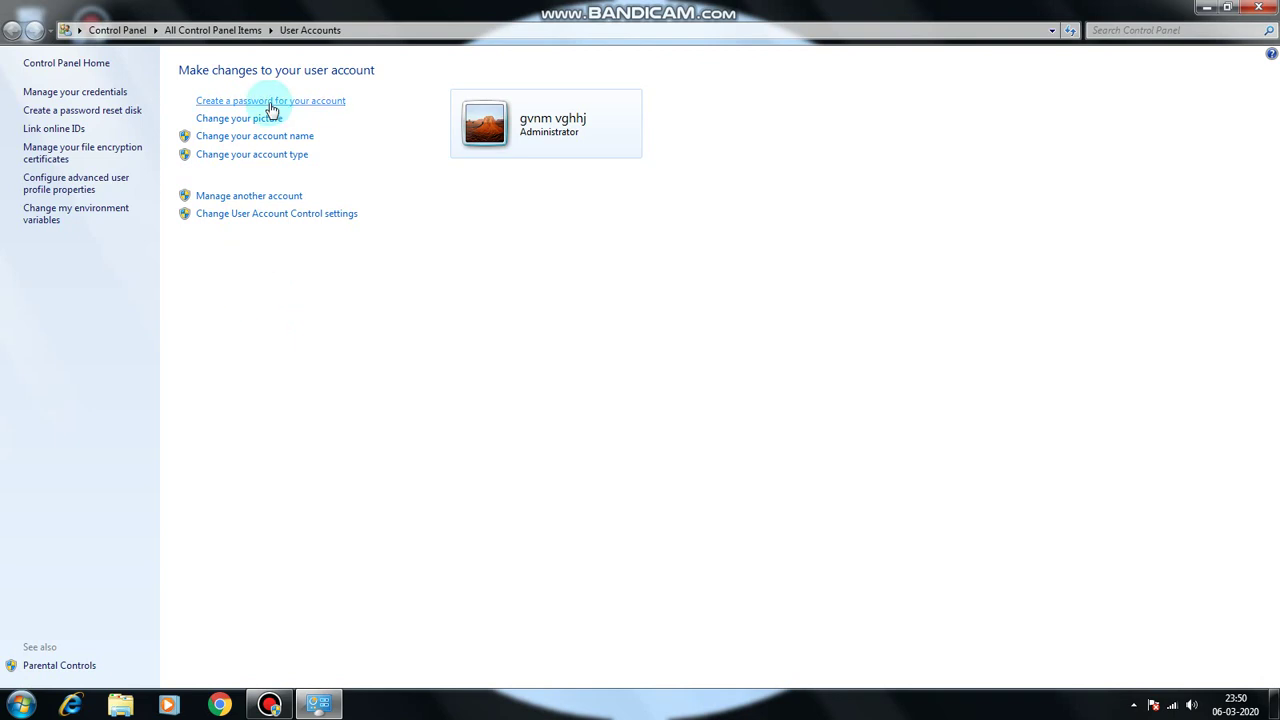
click(272, 108)
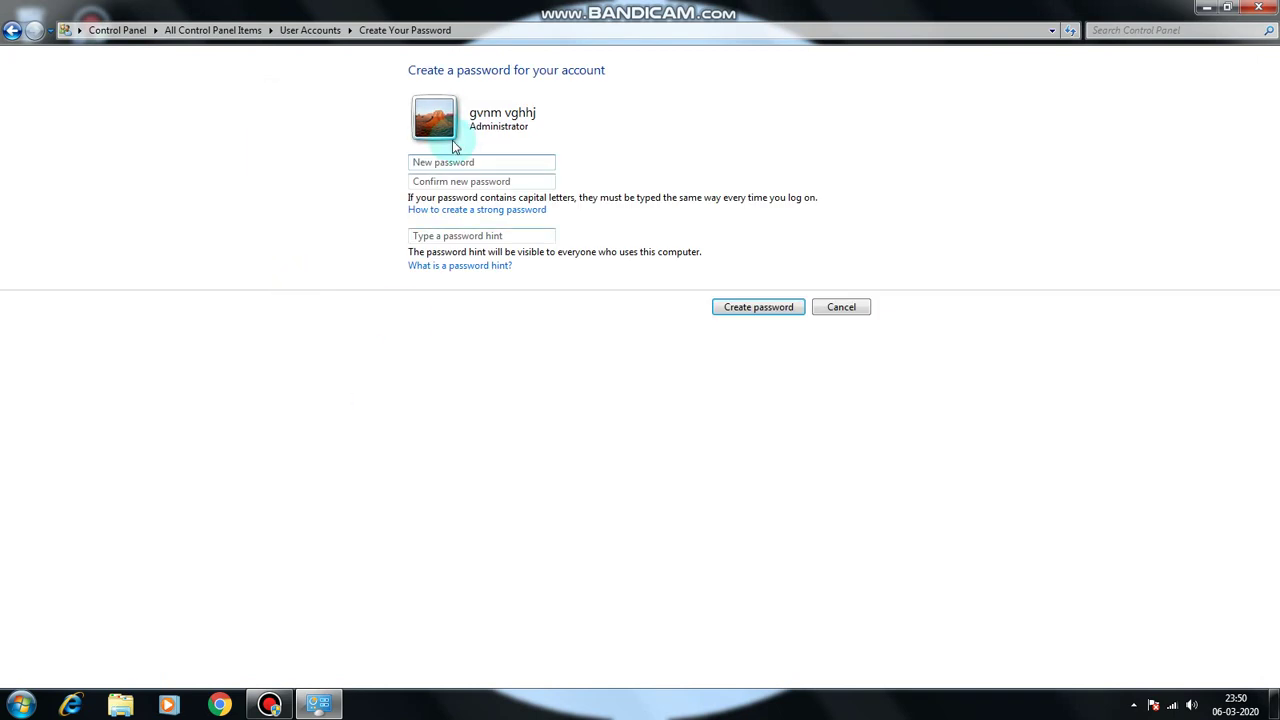
click(452, 166)
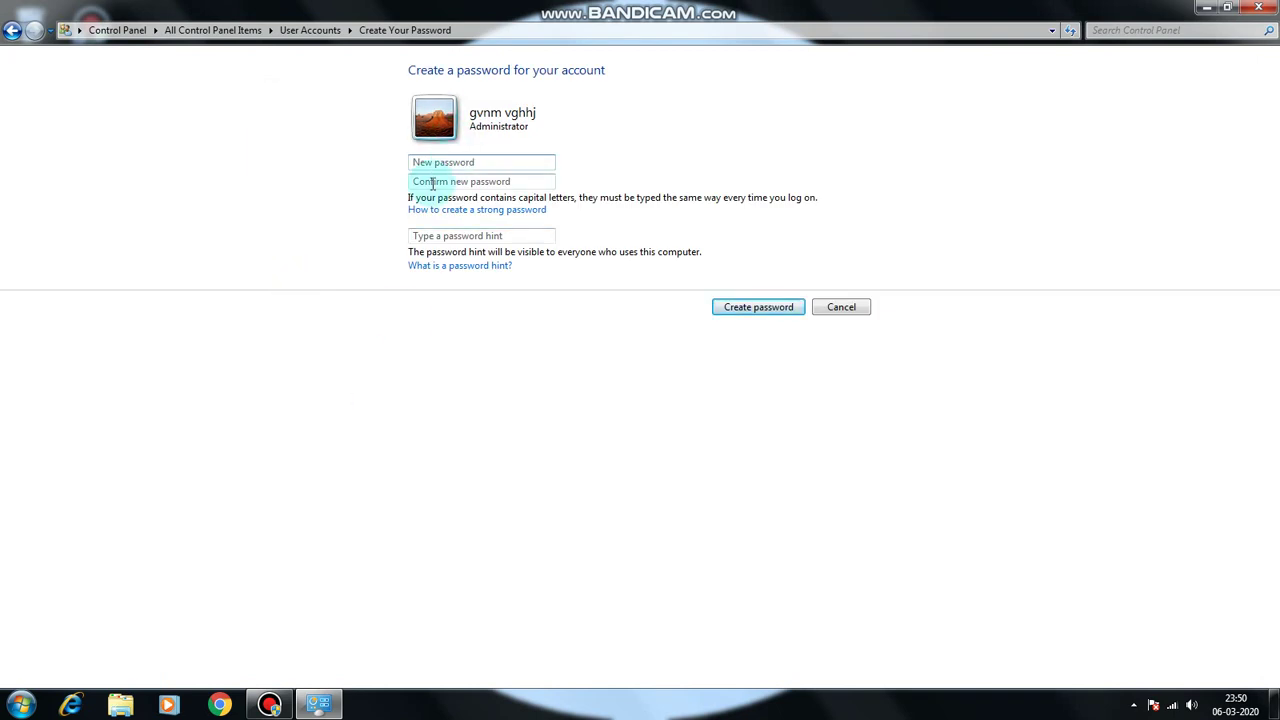
text(••••••••••)
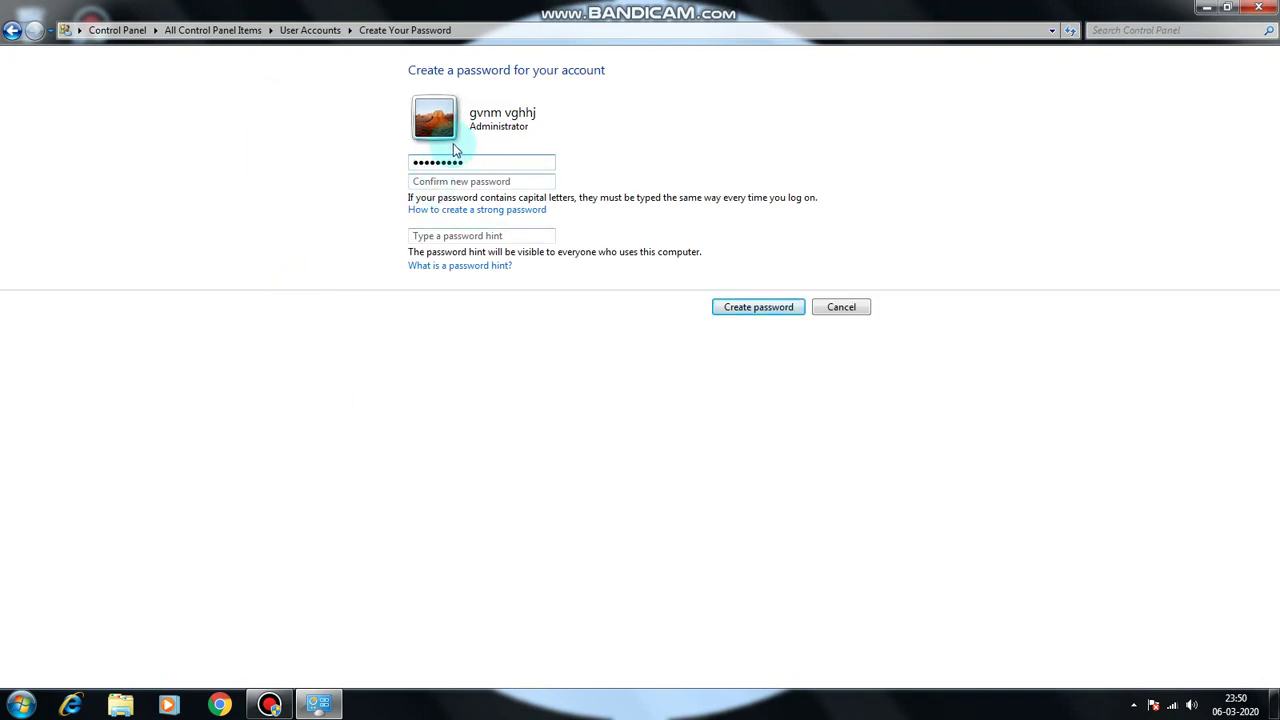
click(455, 184)
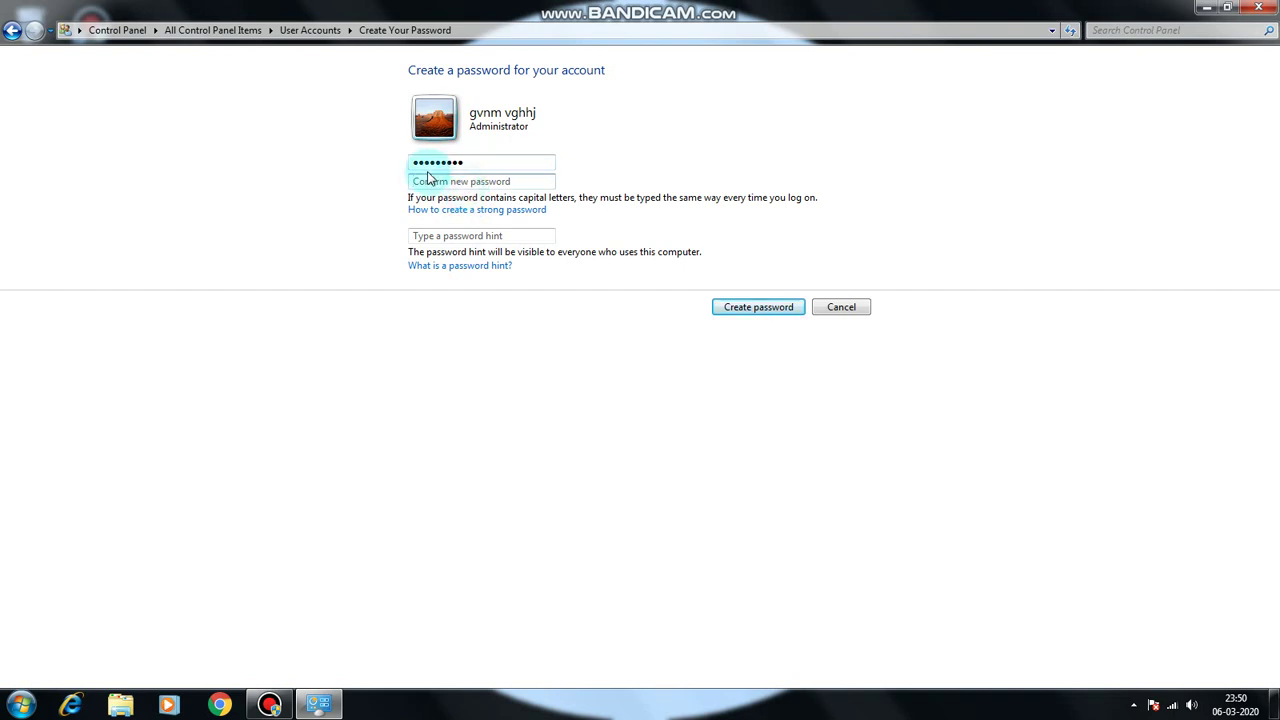
text(•••••••••••)
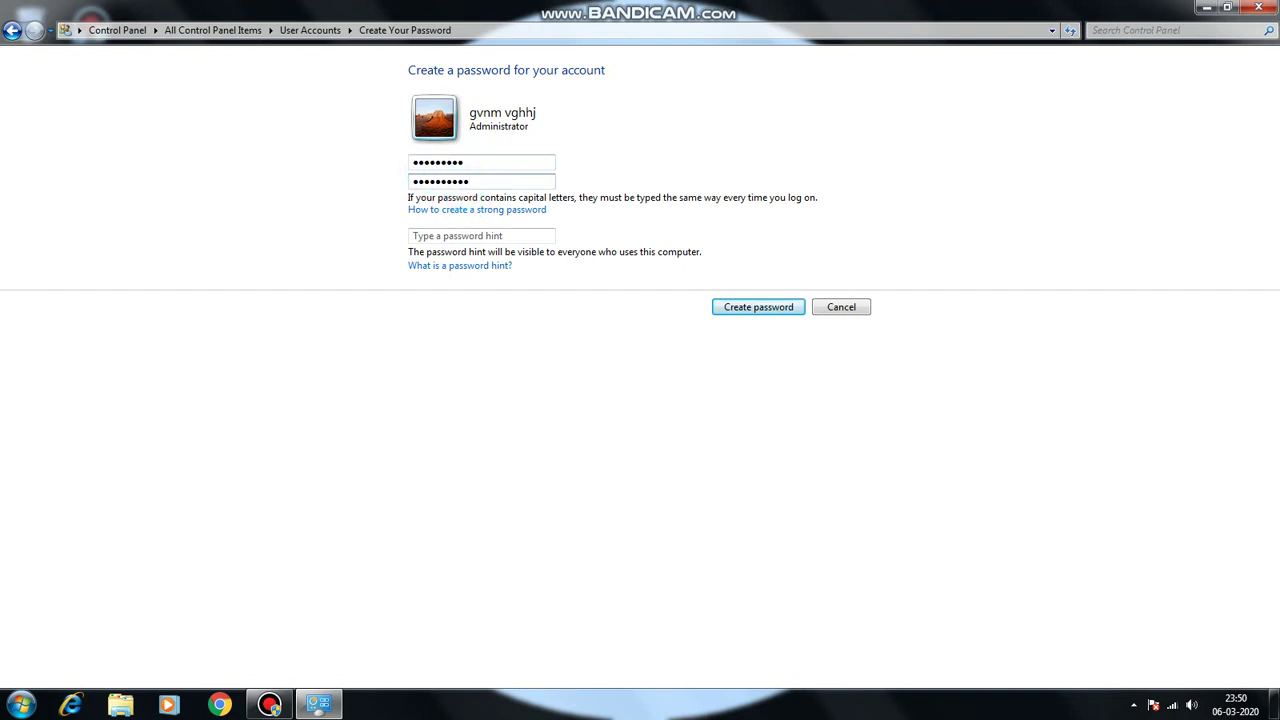
key(BackSpace)
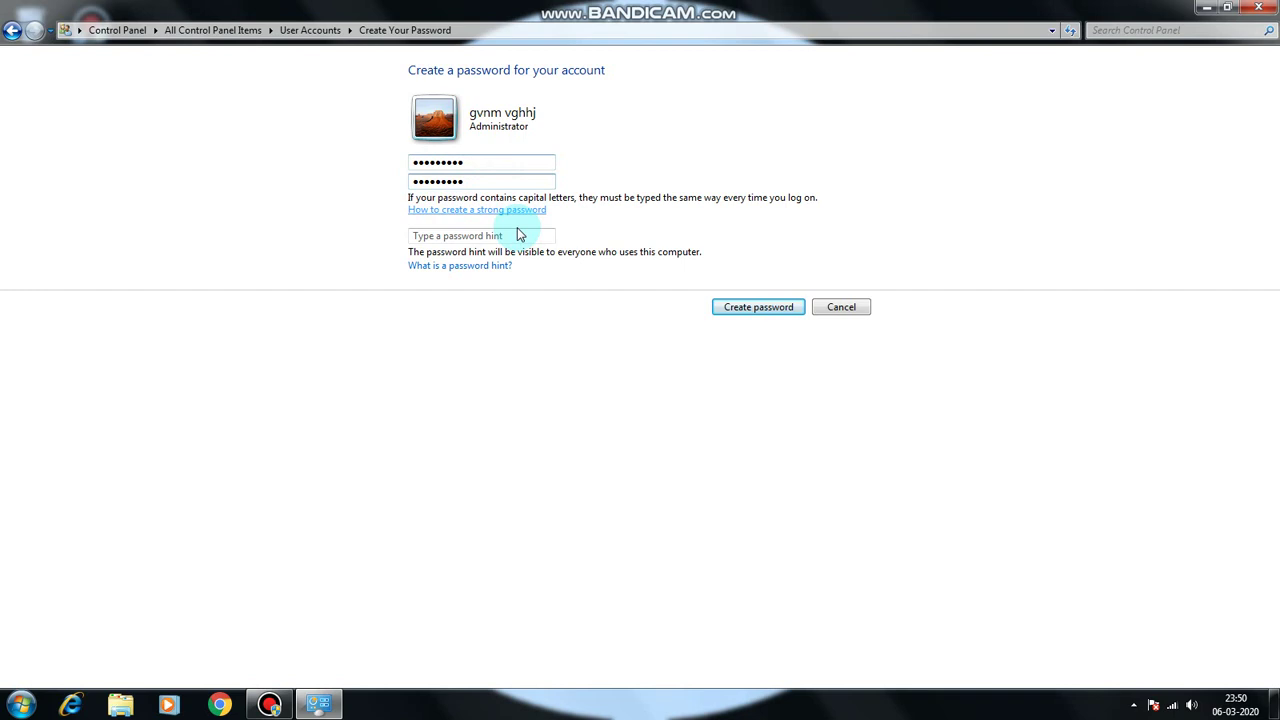
click(516, 235)
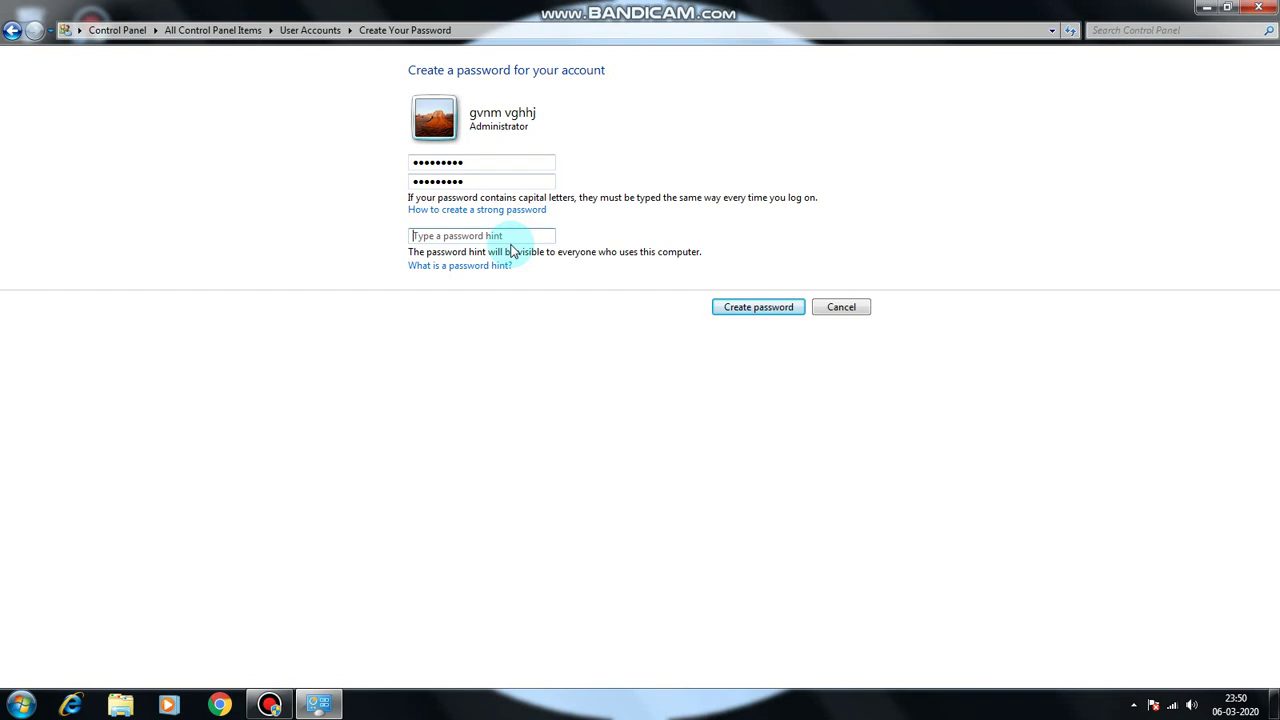
text(roll no)
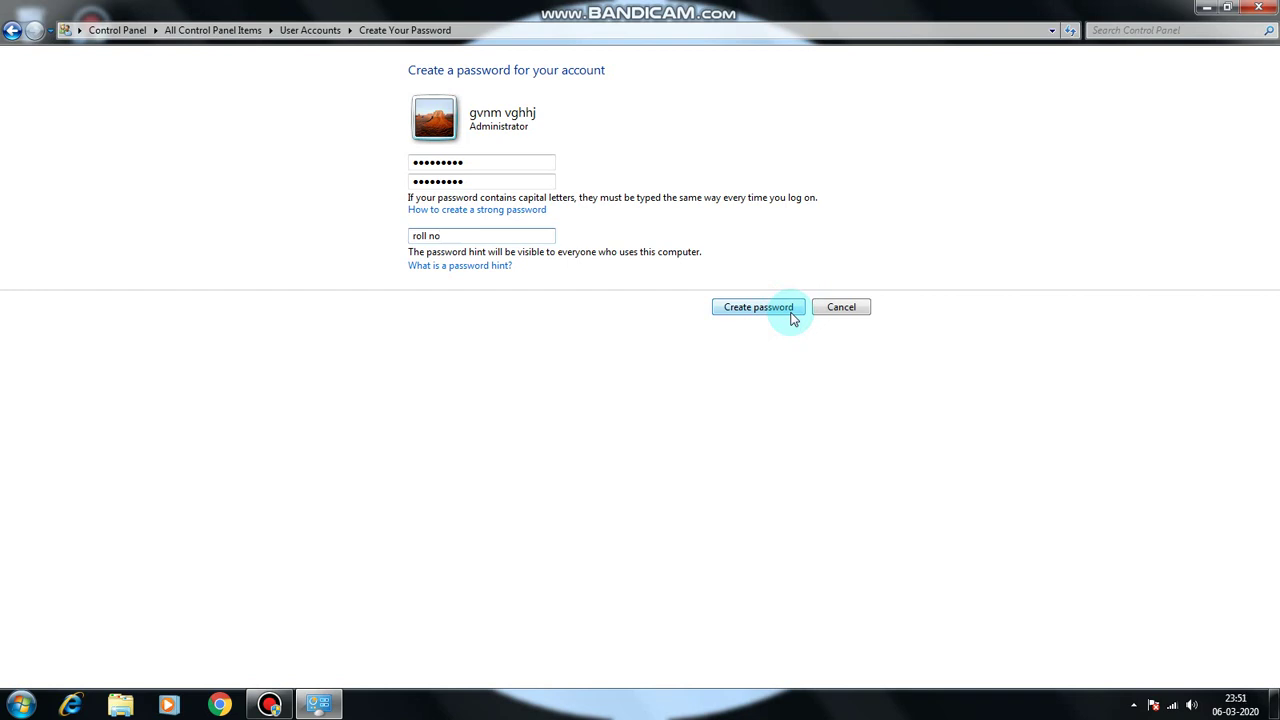
click(10, 32)
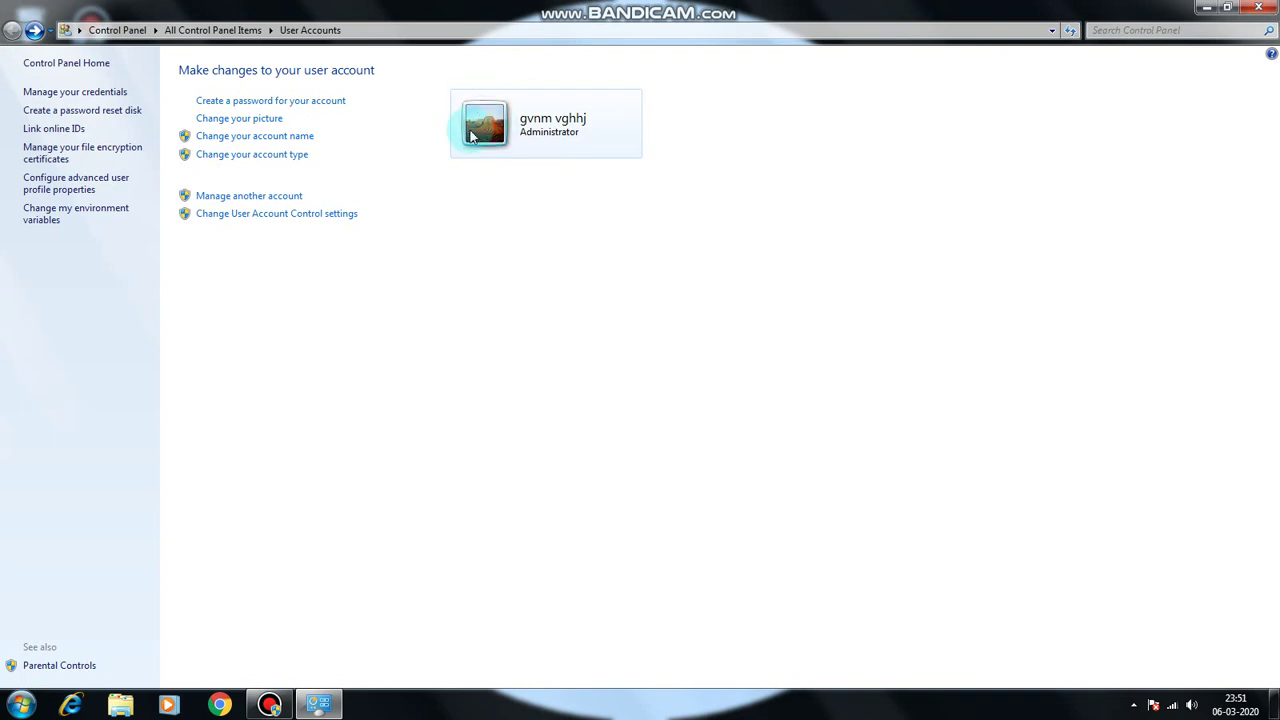
Browse Sample Pictures and make Hydrangeas the account picture instead of Desert.
click(241, 122)
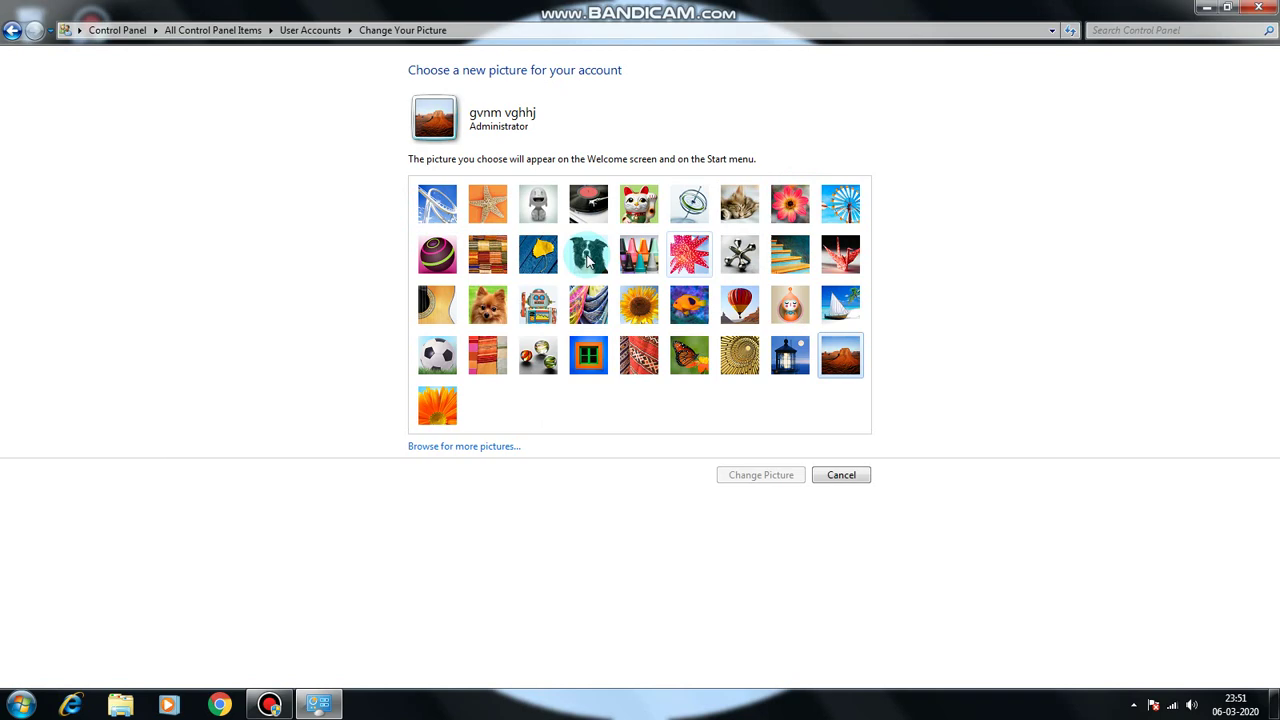
click(478, 449)
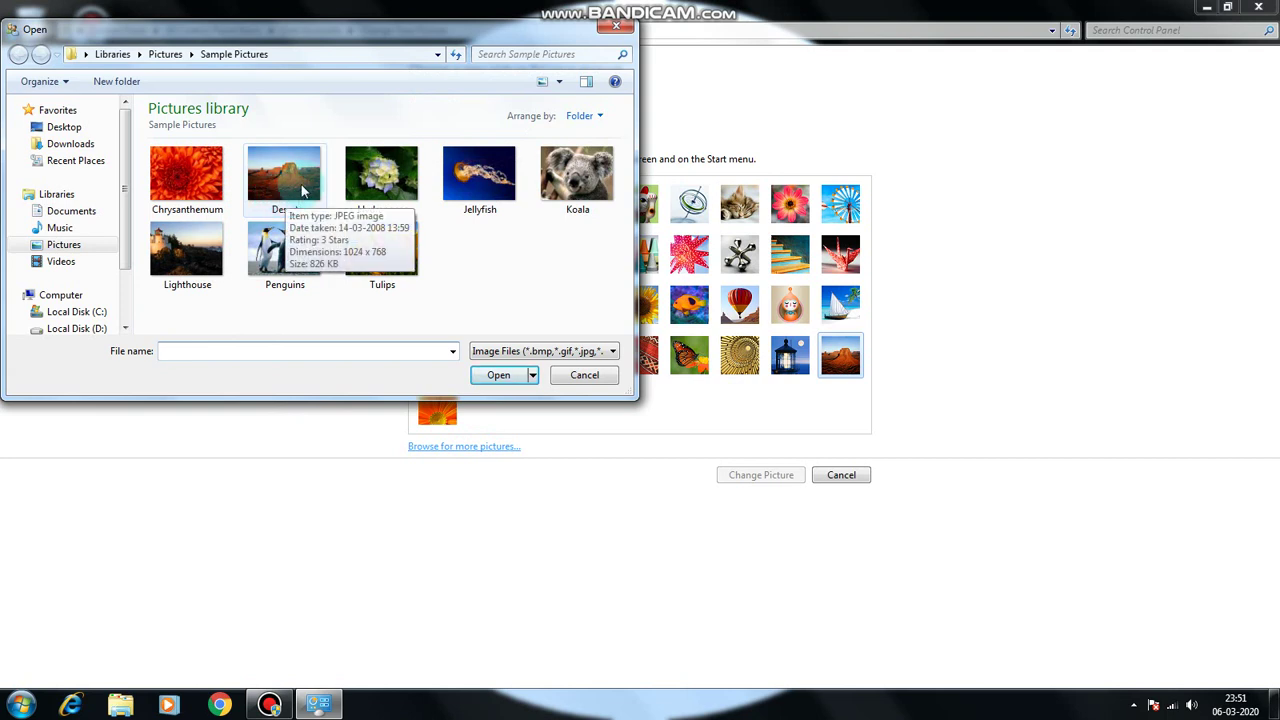
click(300, 195)
click(415, 212)
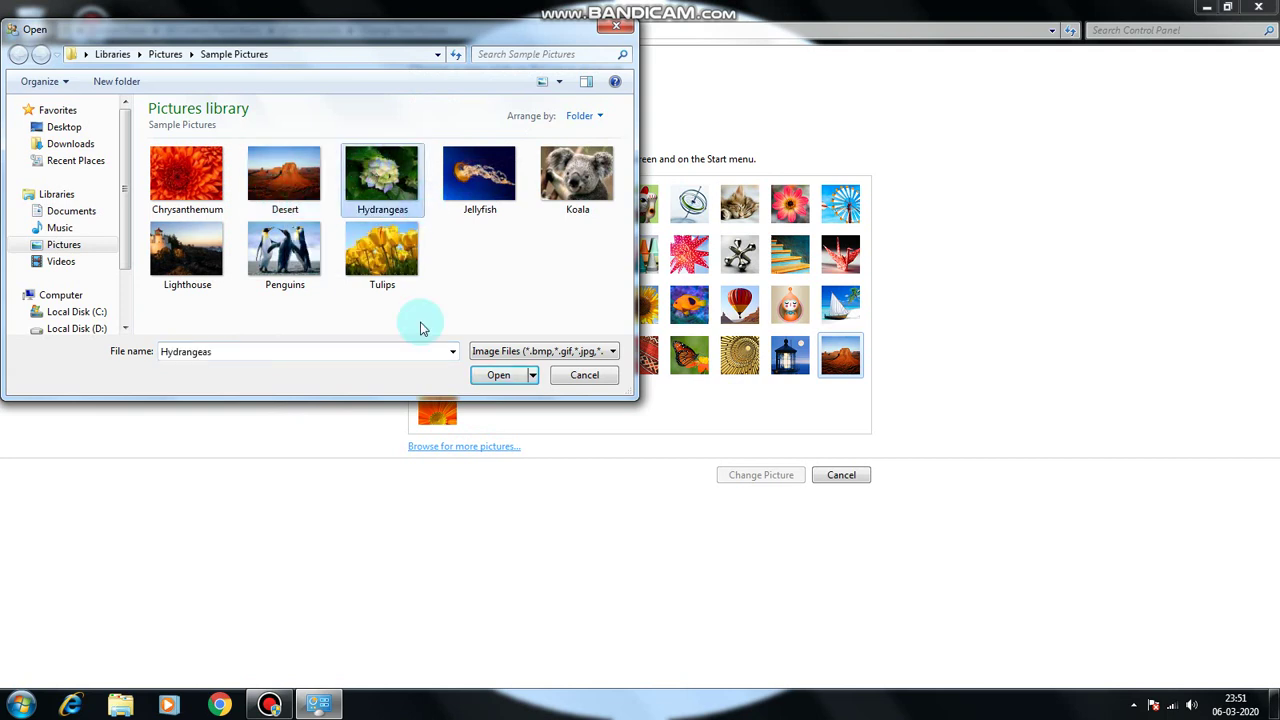
click(490, 374)
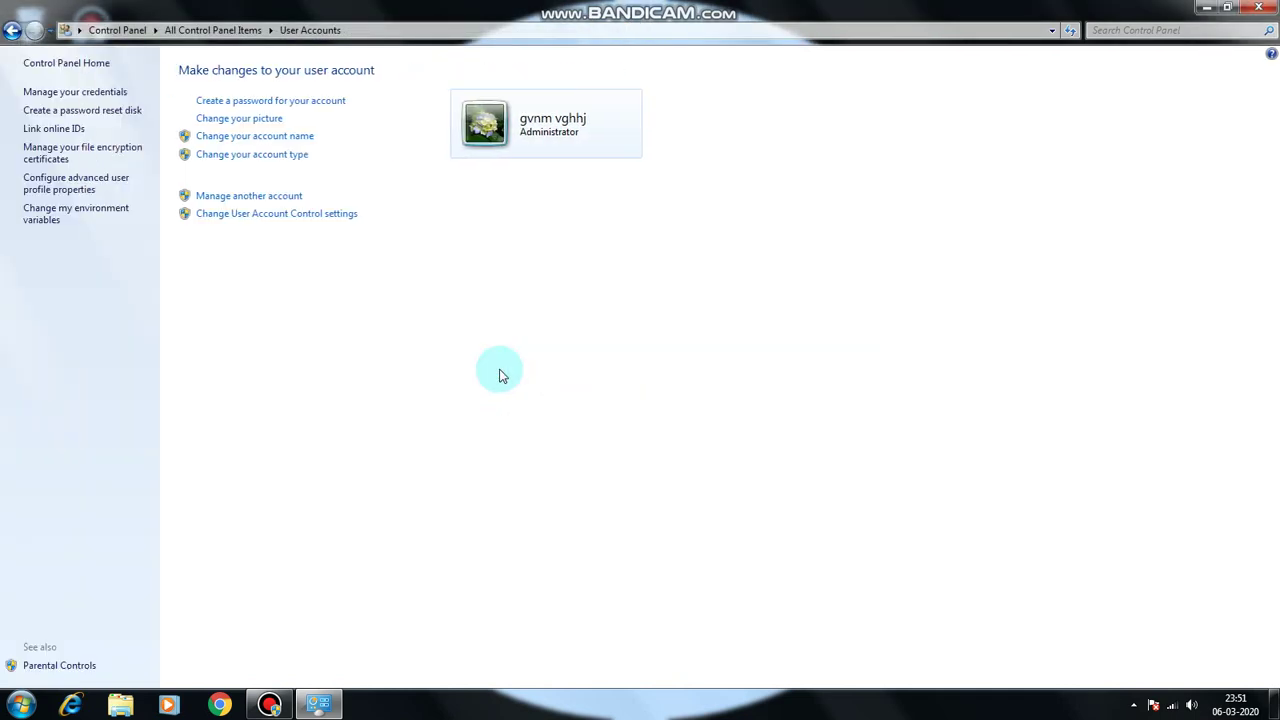
Rename the account to 'computer technology', then view its Administrator account type page.
click(306, 135)
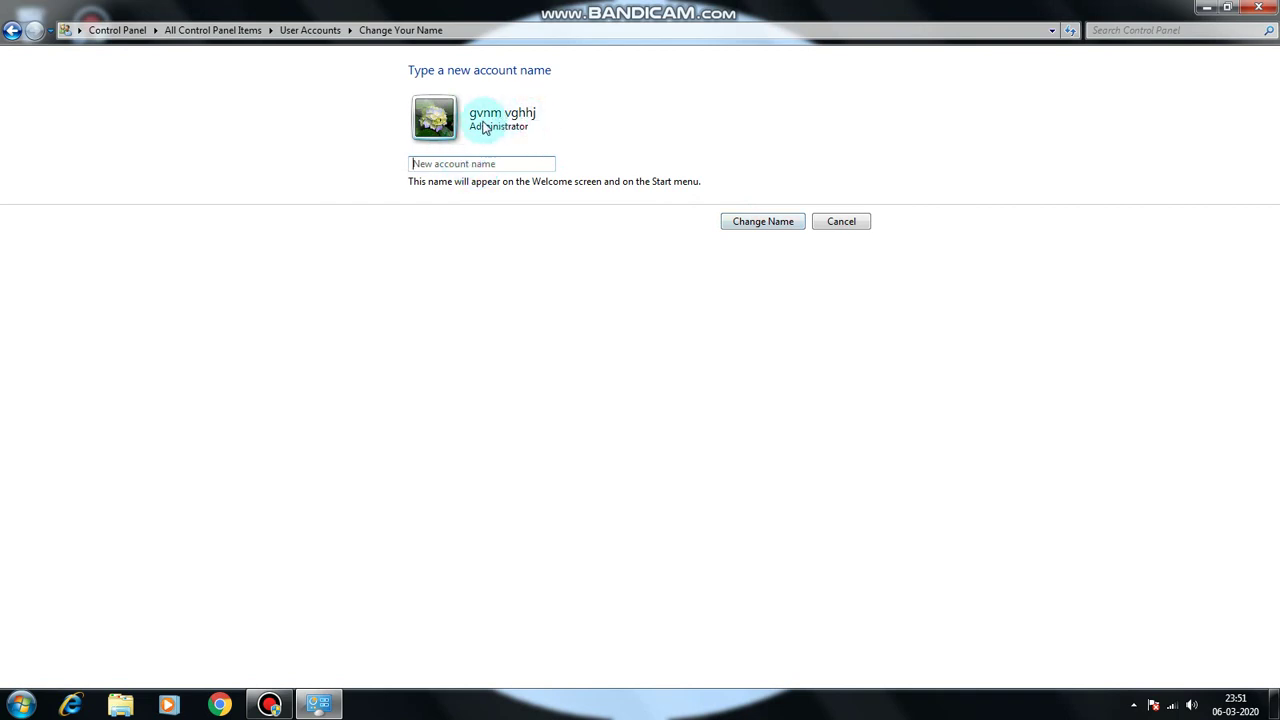
text(computer technology)
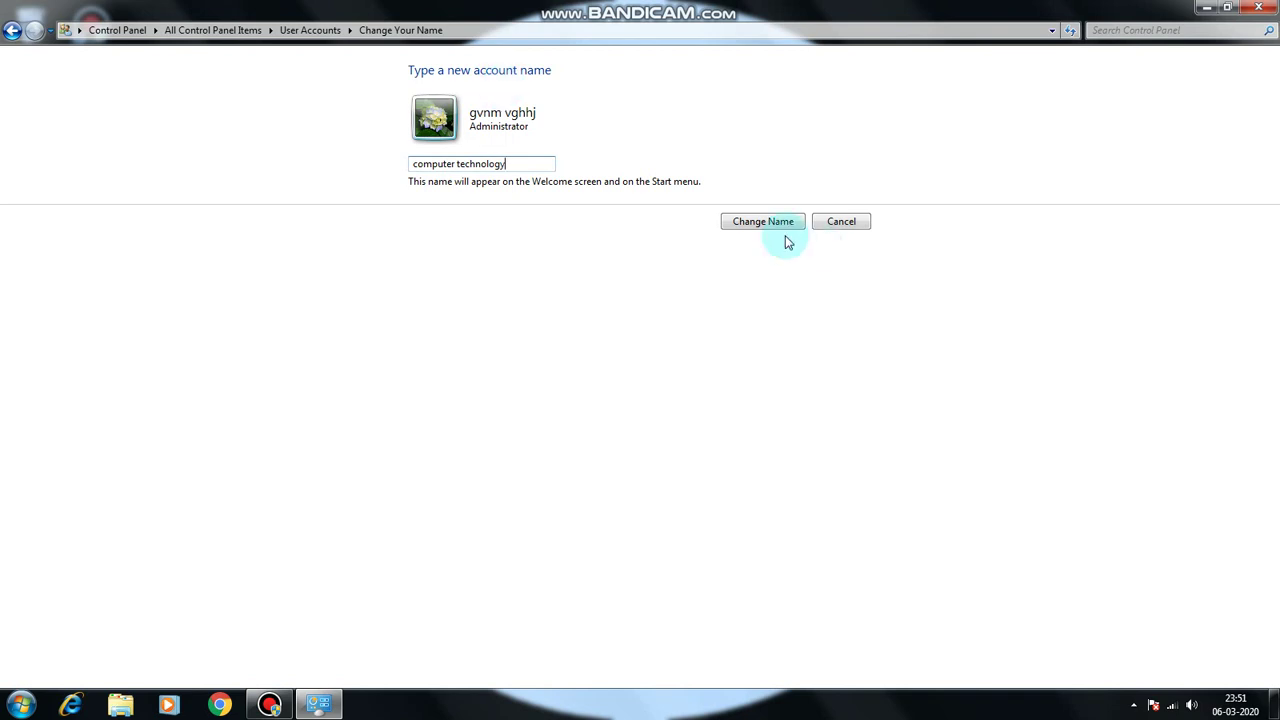
click(766, 221)
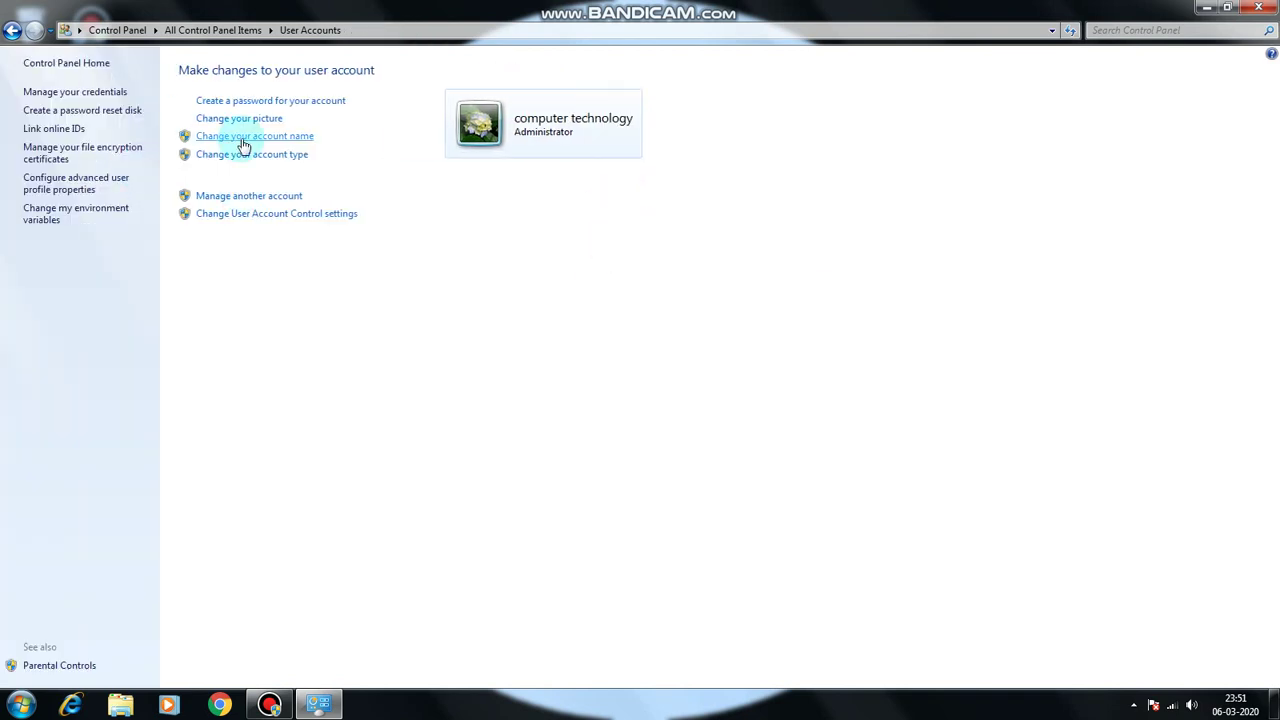
click(240, 155)
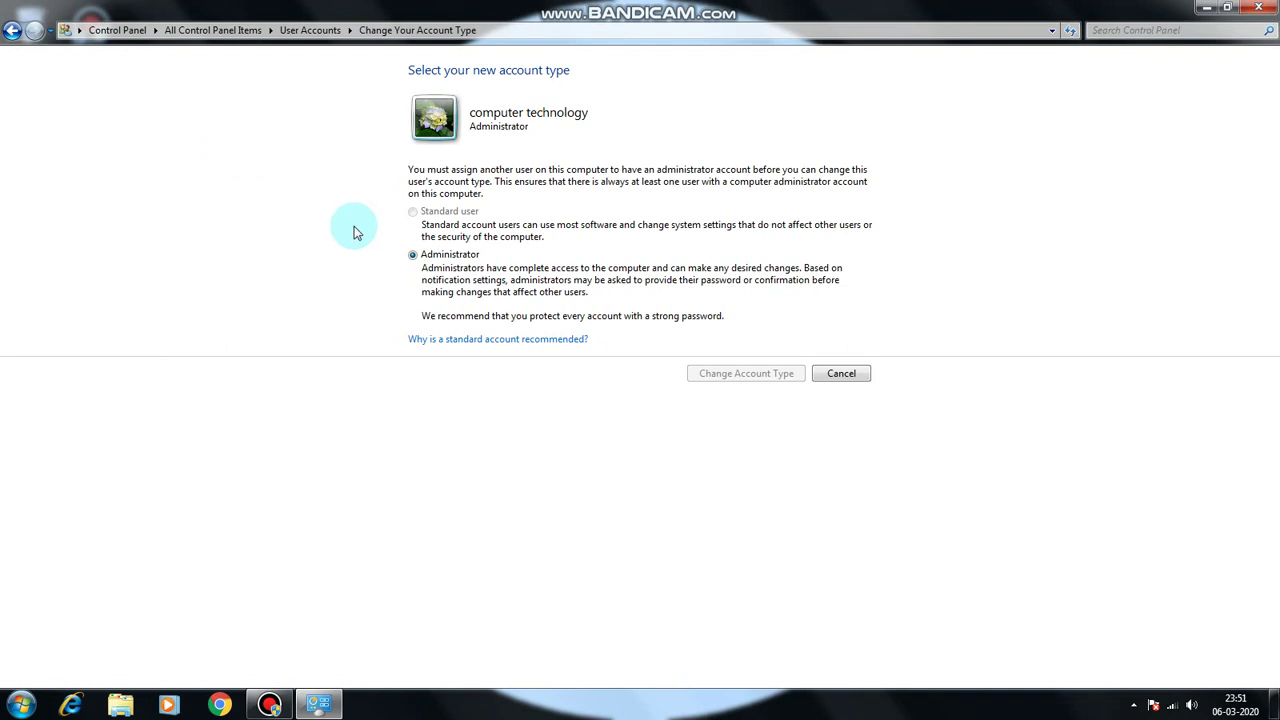
Check the Guest account and new-account page without changes, returning to Manage Accounts.
click(12, 30)
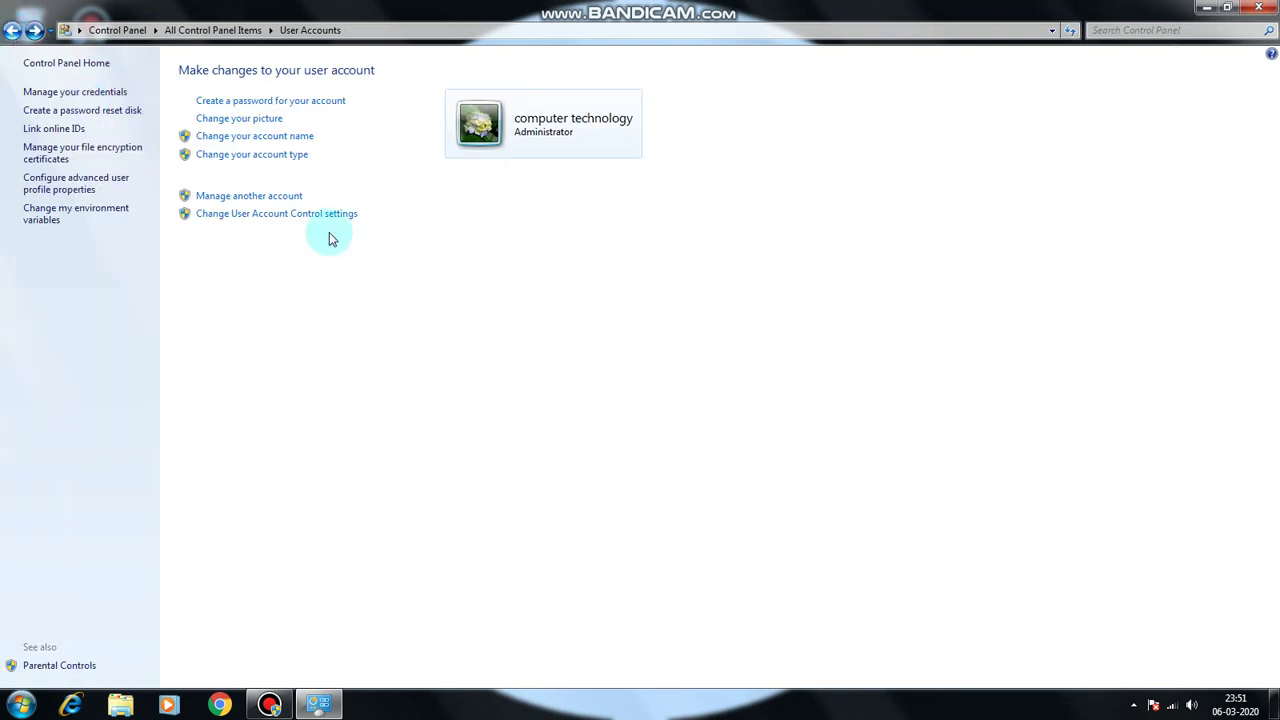
click(276, 196)
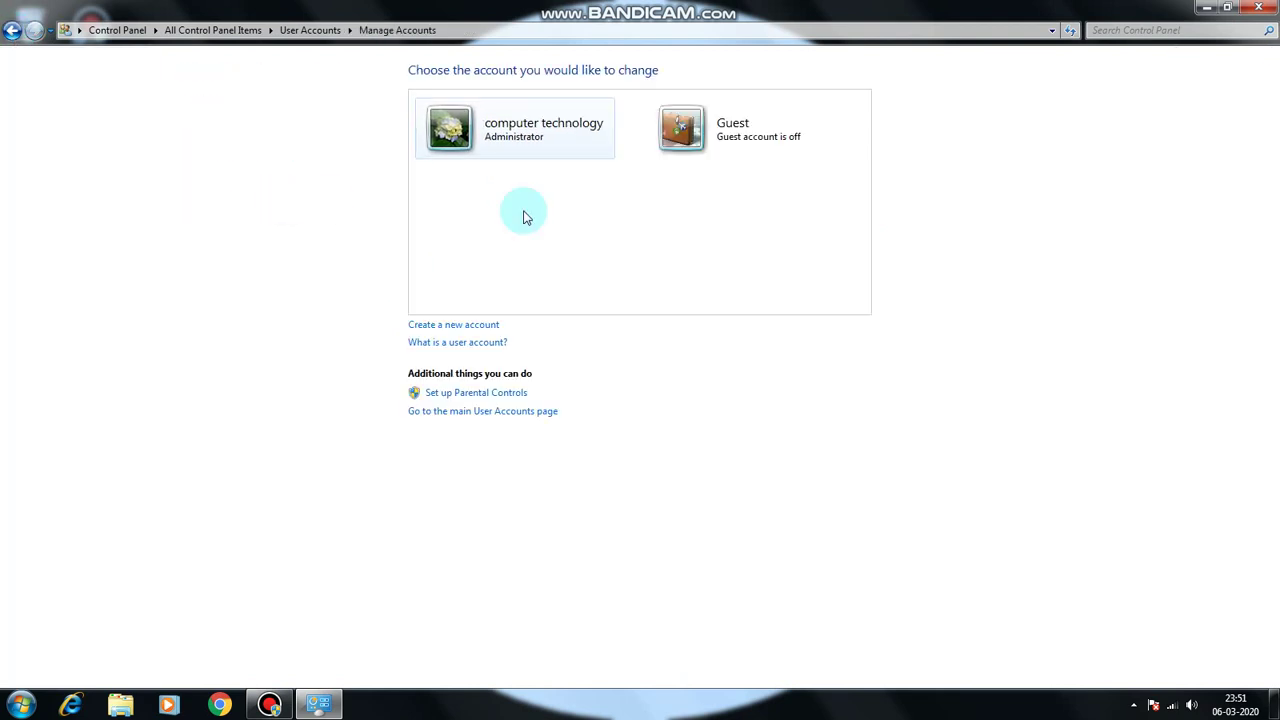
click(765, 135)
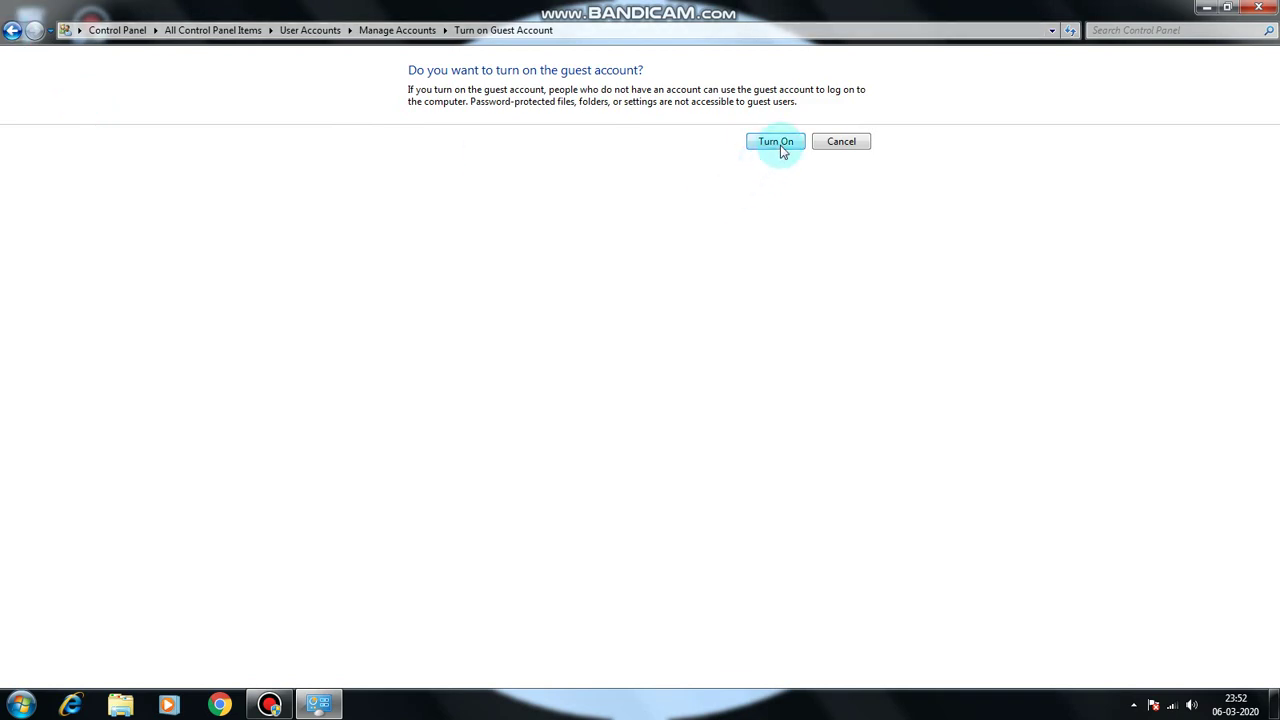
click(11, 31)
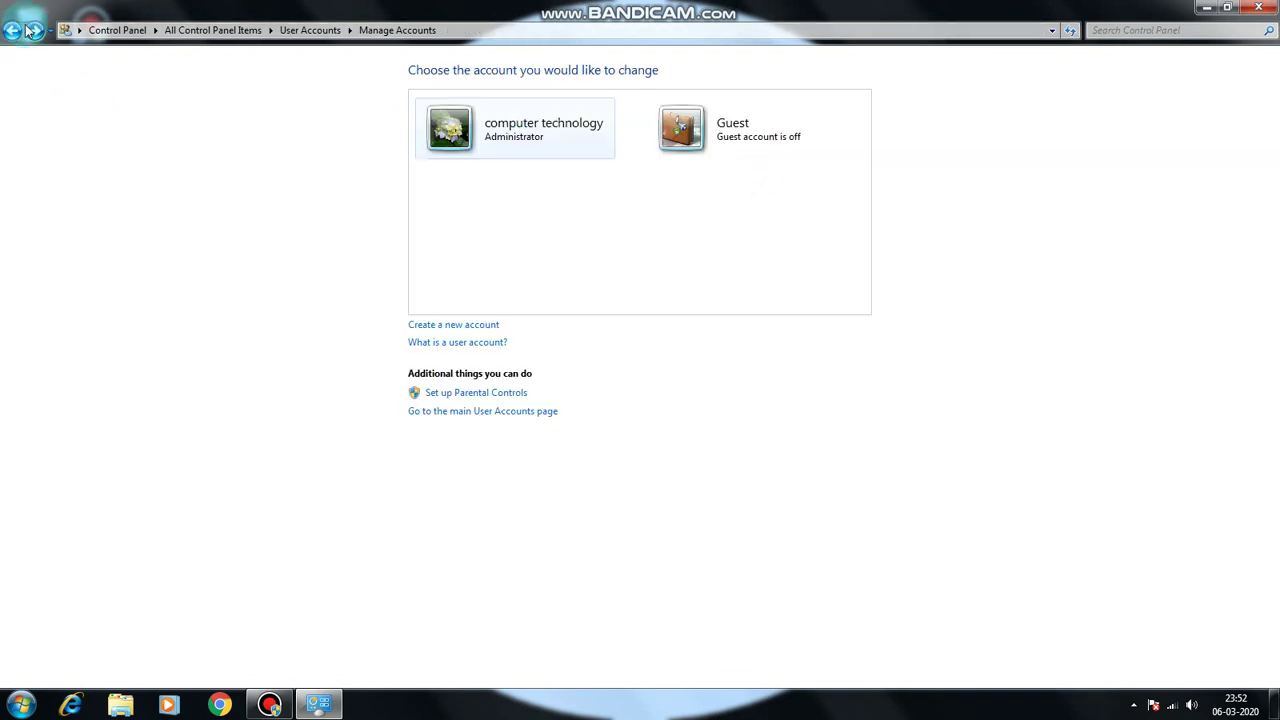
click(487, 325)
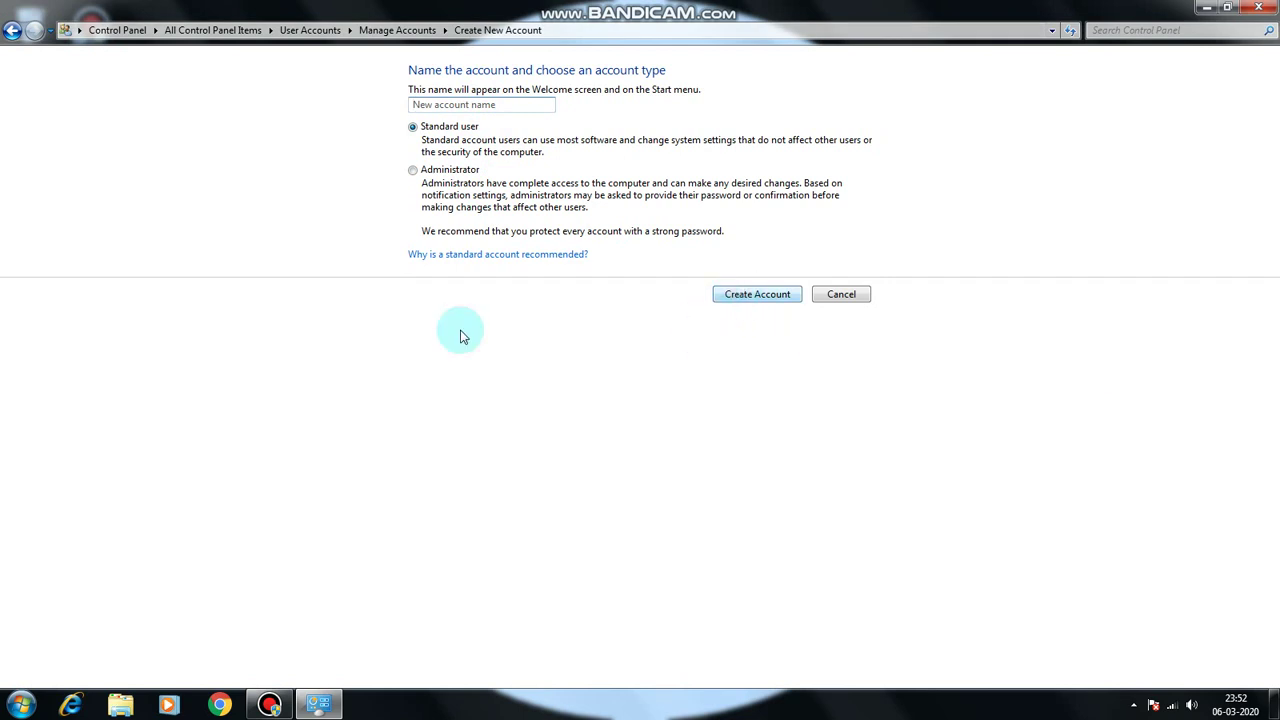
click(12, 31)
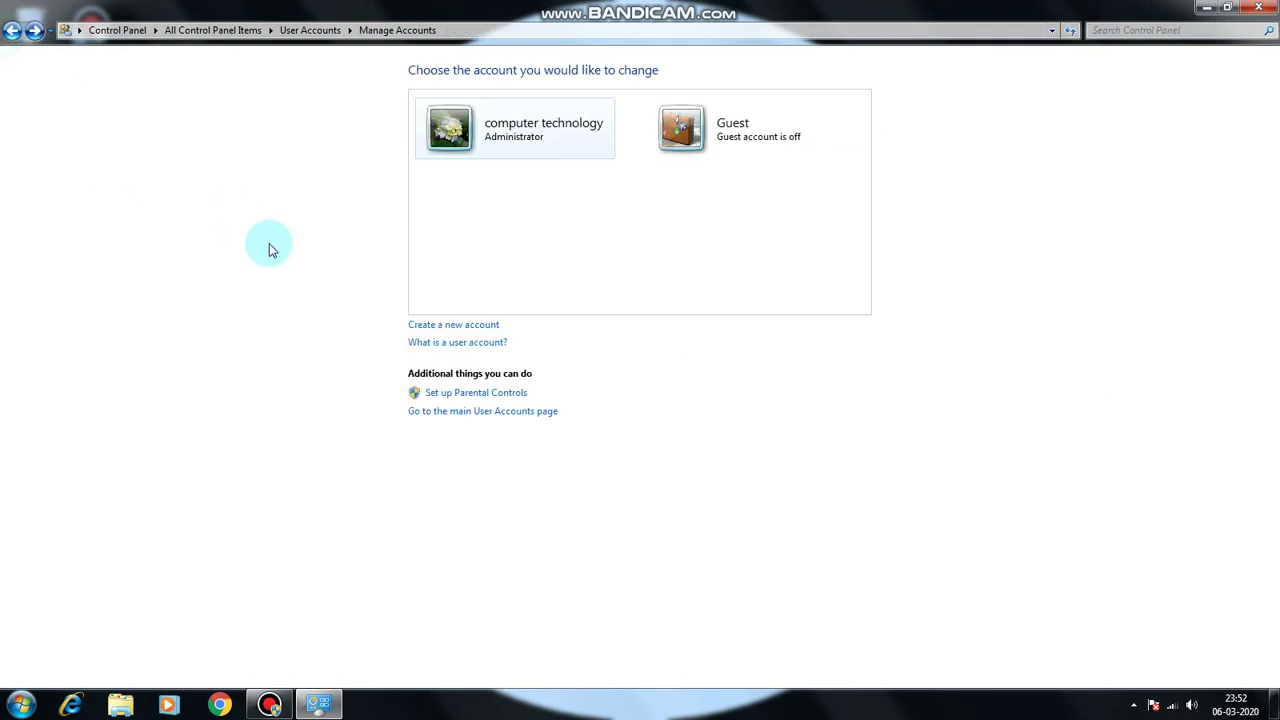
Read the 'What is a user account?' help, then close Help and Control Panel.
click(466, 350)
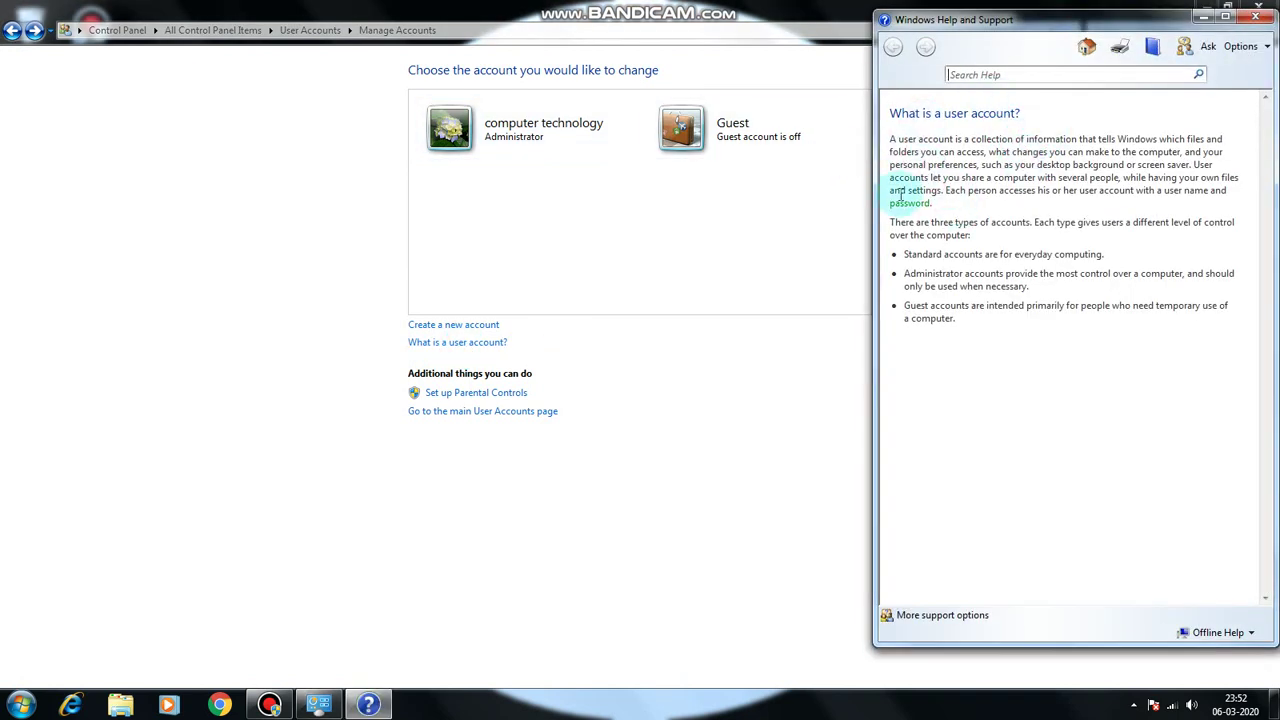
click(1259, 22)
click(12, 30)
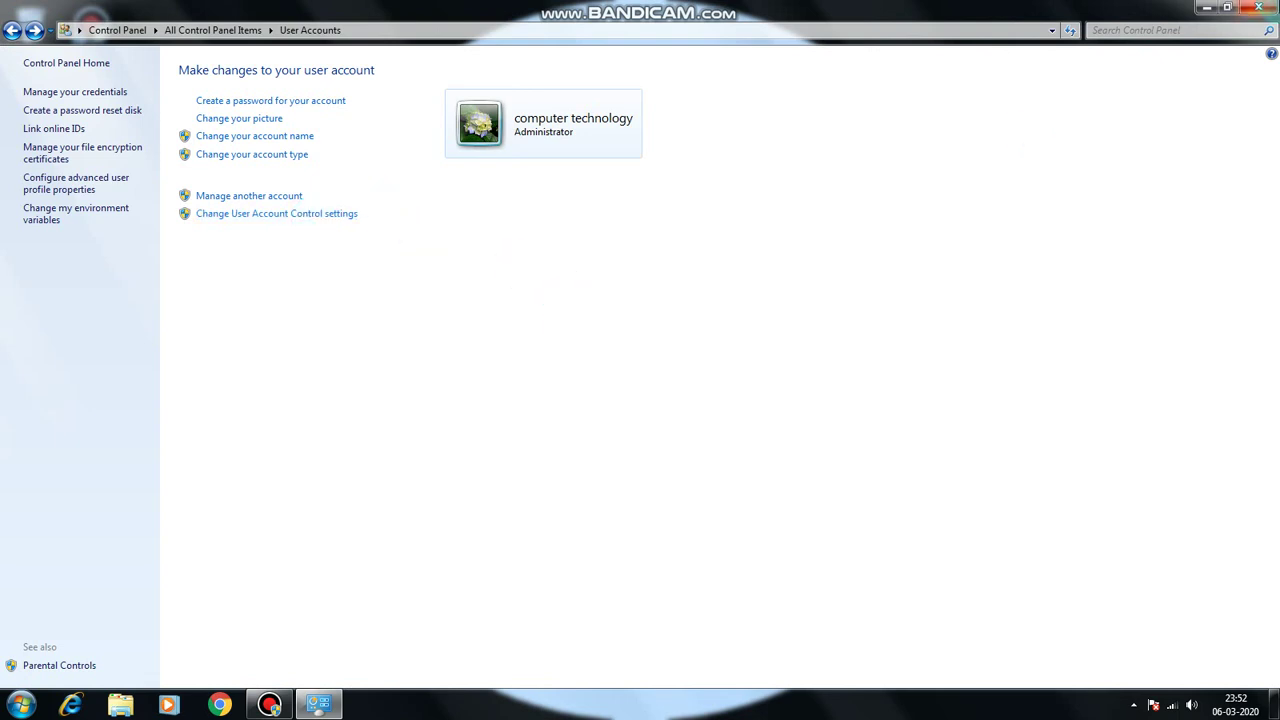
click(1259, 7)
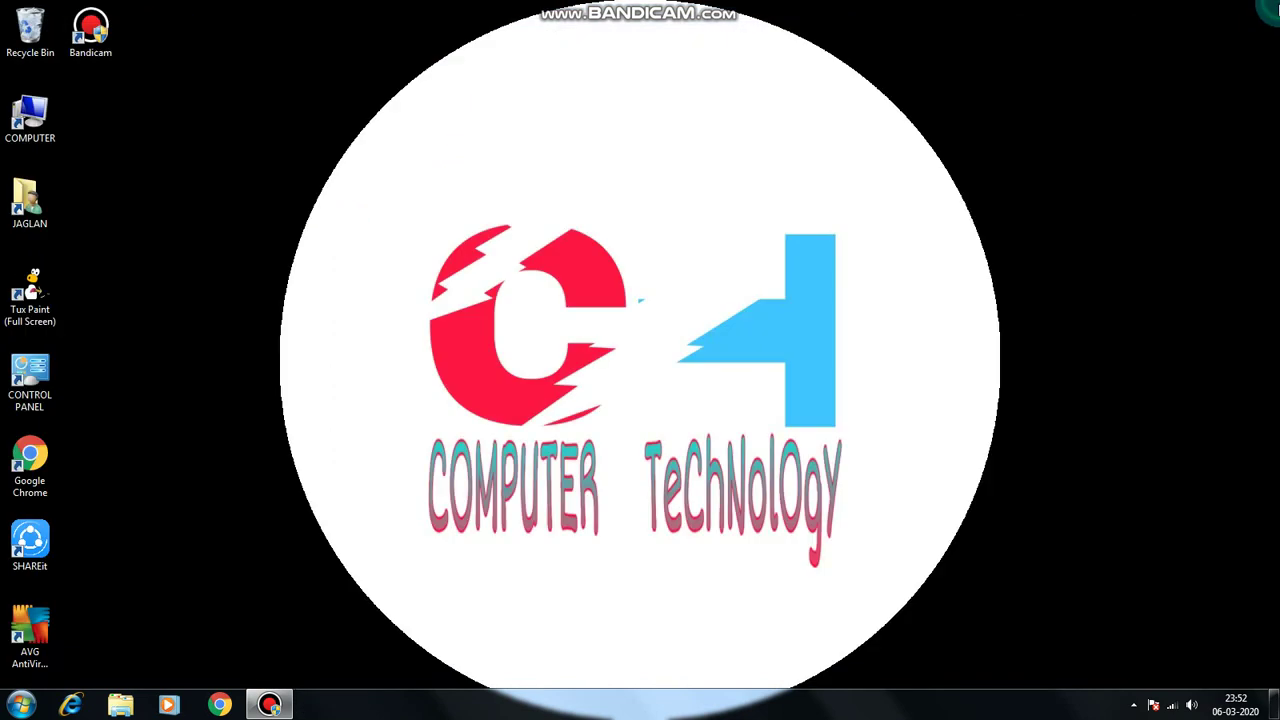
click(44, 266)
click(36, 226)
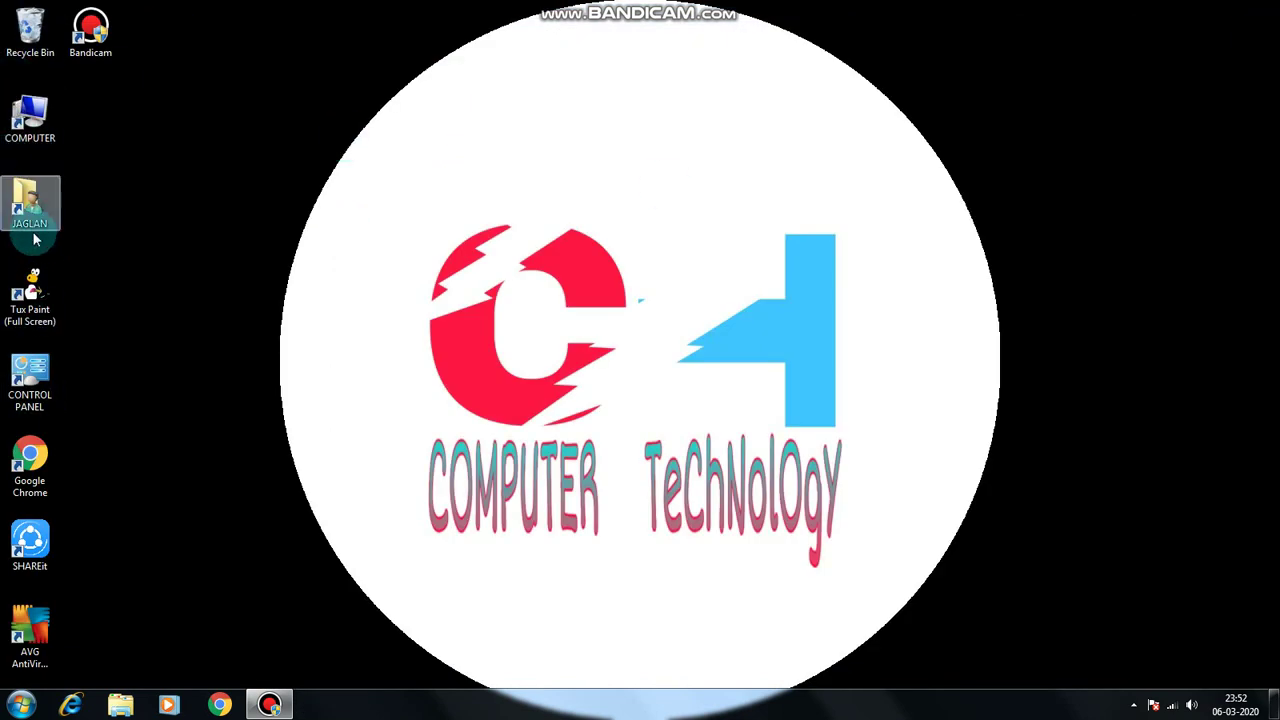
click(48, 374)
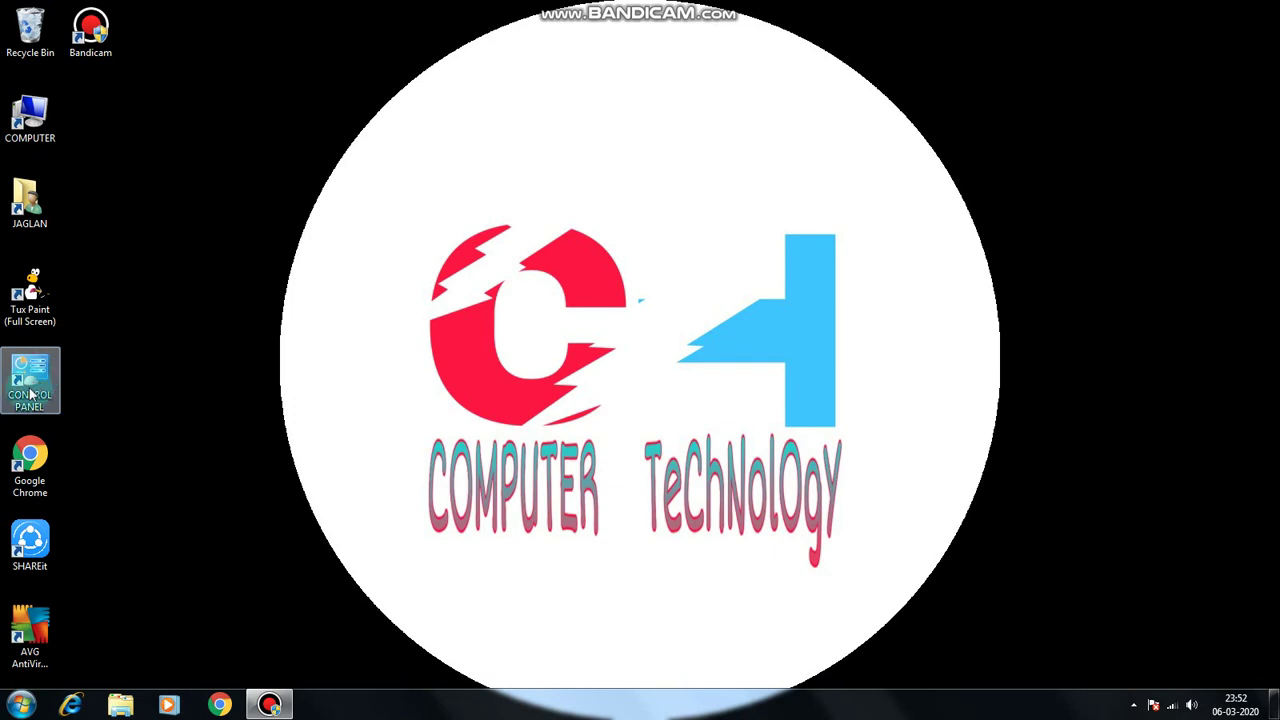
click(21, 705)
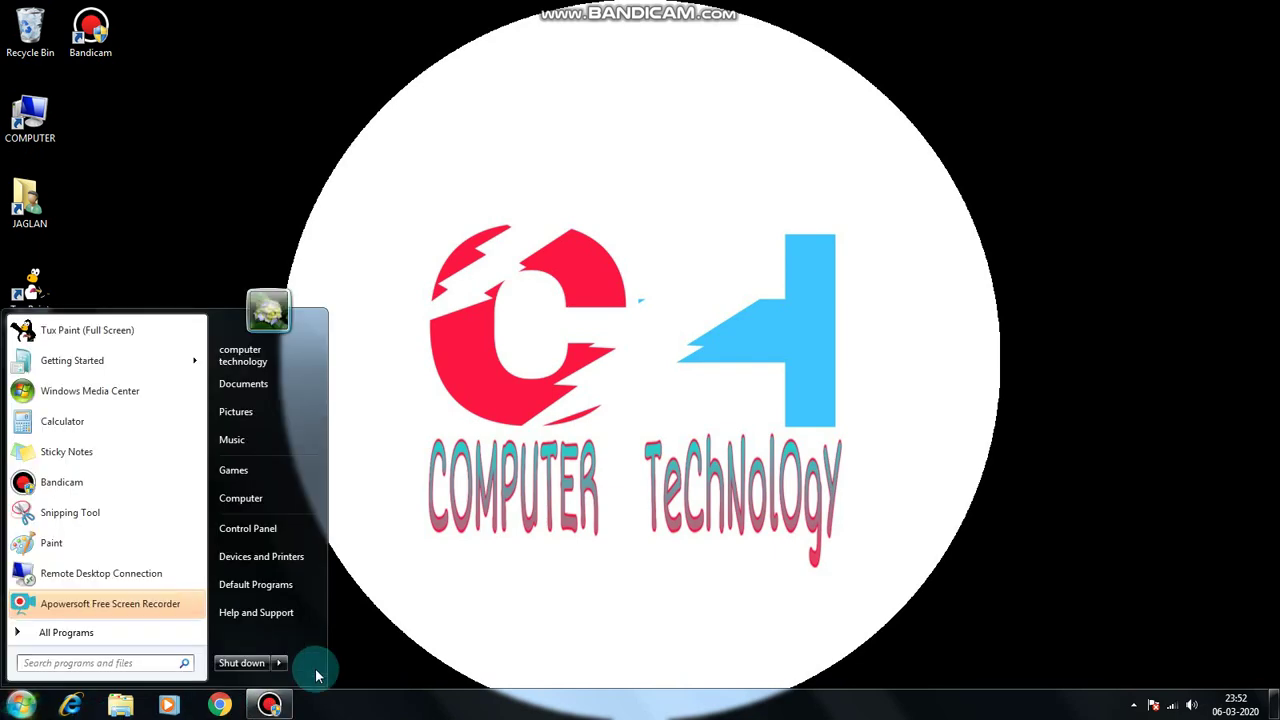
click(270, 533)
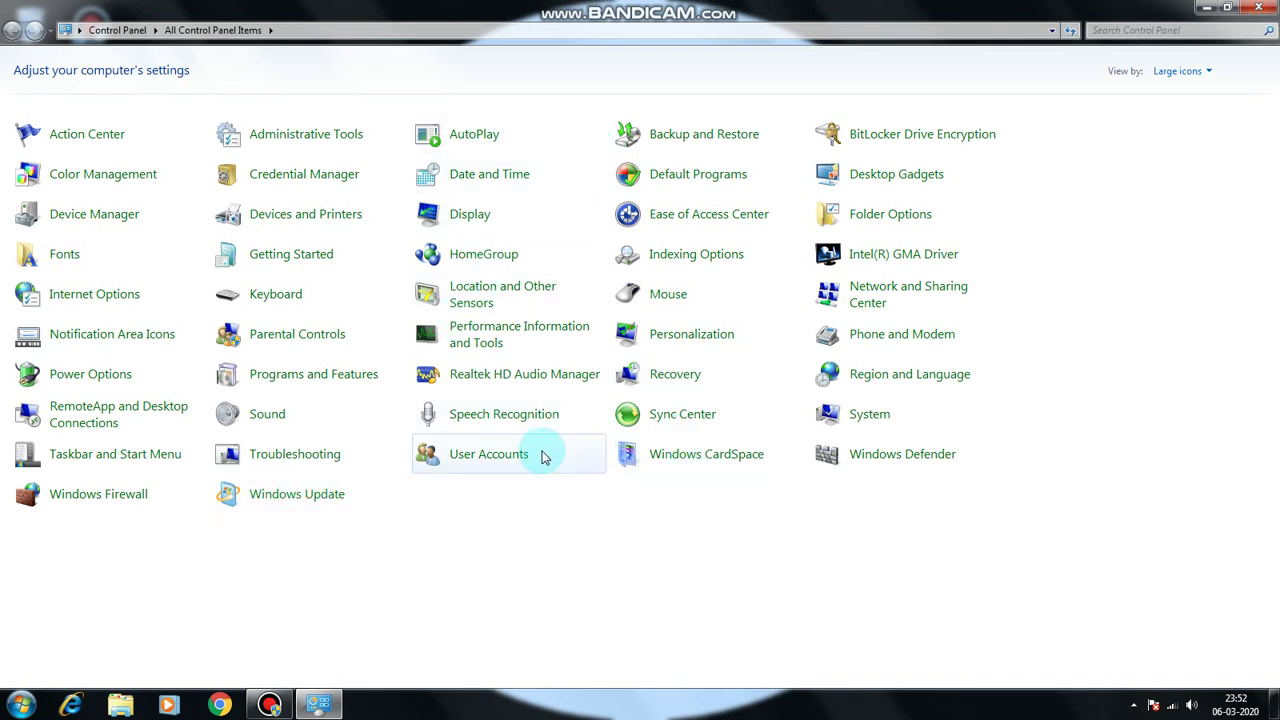
click(500, 458)
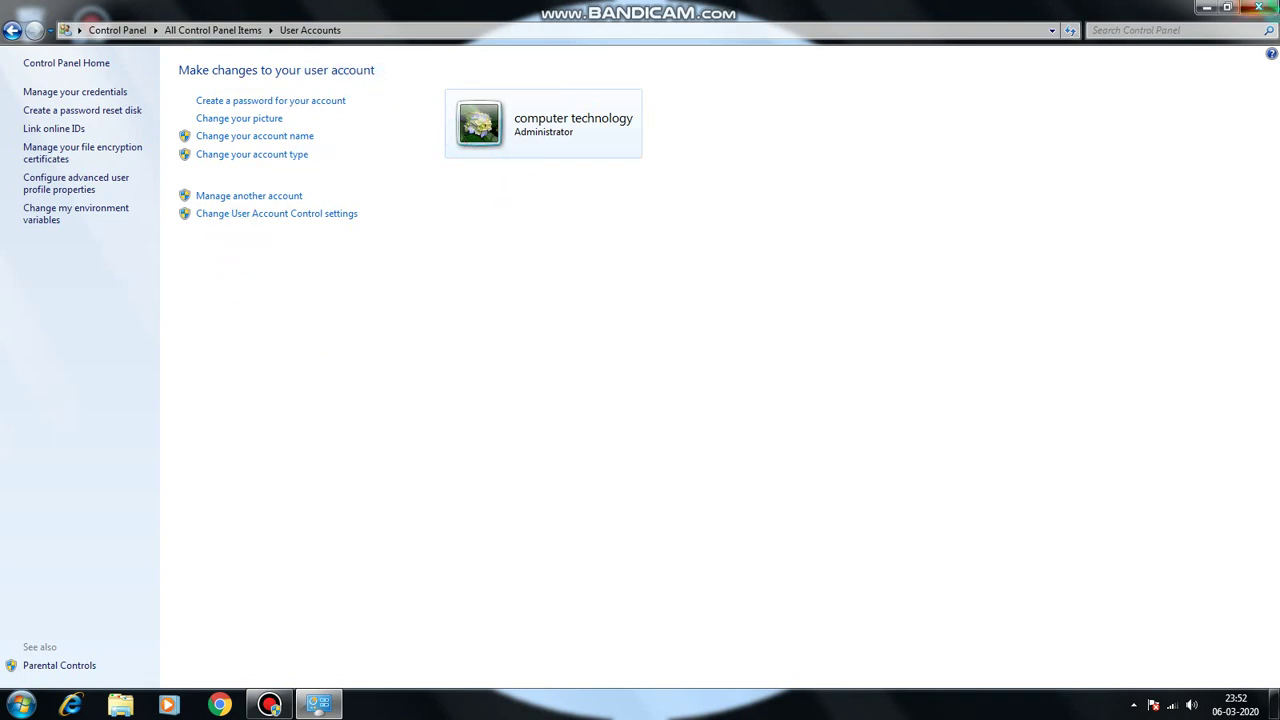
click(1258, 8)
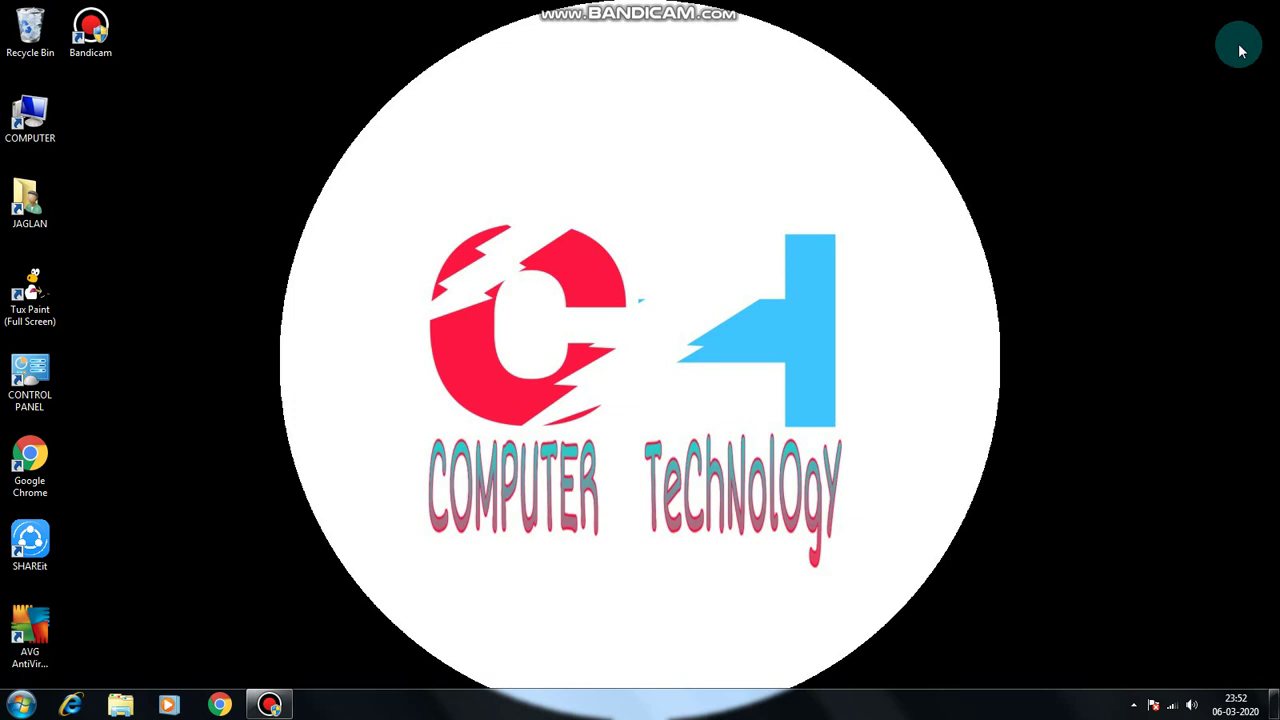